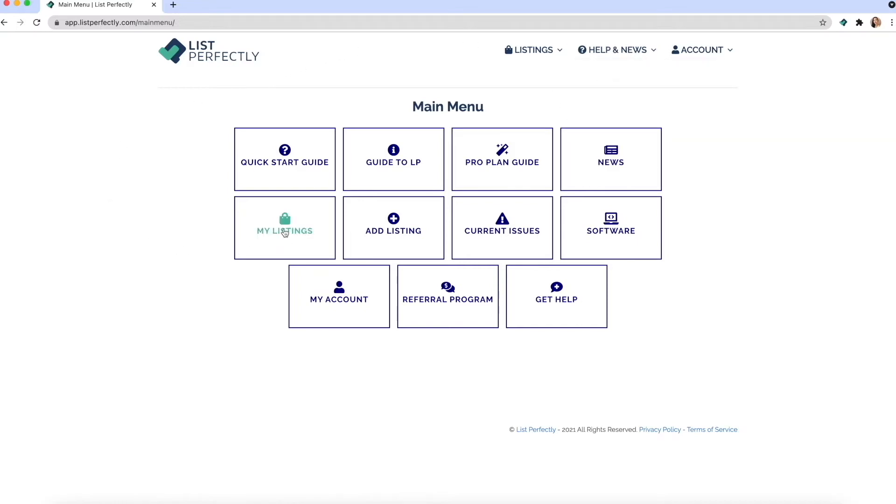
Step: Open the Dolce Vita blush suede laceup pumps listing for editing from My Listings
{"action": "left_click", "coordinate": [285, 232]}
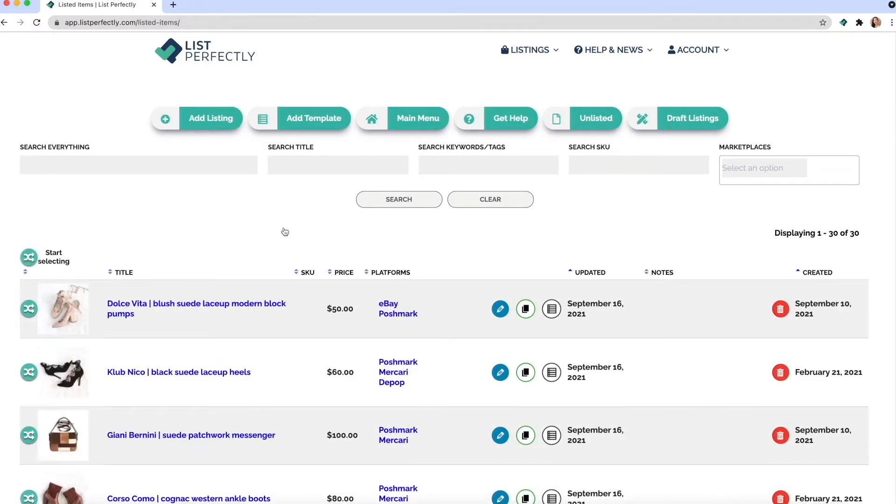
{"action": "left_click", "coordinate": [505, 315]}
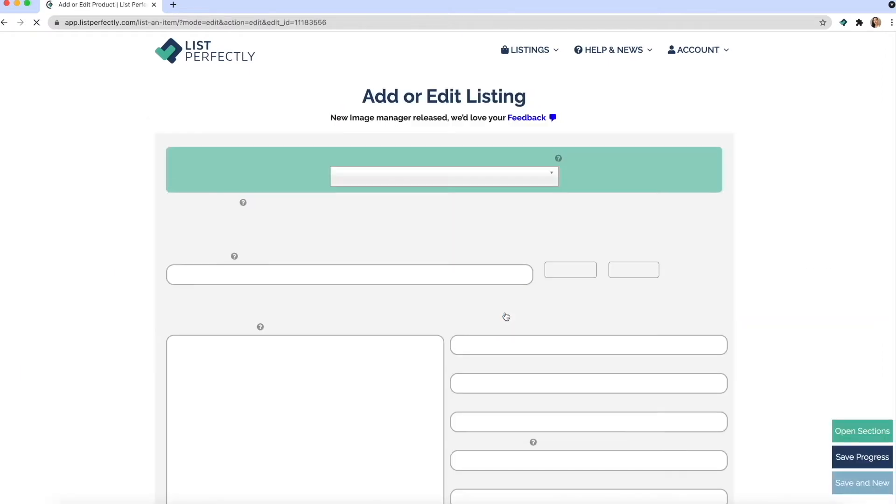
{"action": "scroll", "coordinate": [506, 317], "scroll_direction": "down", "scroll_amount": 10}
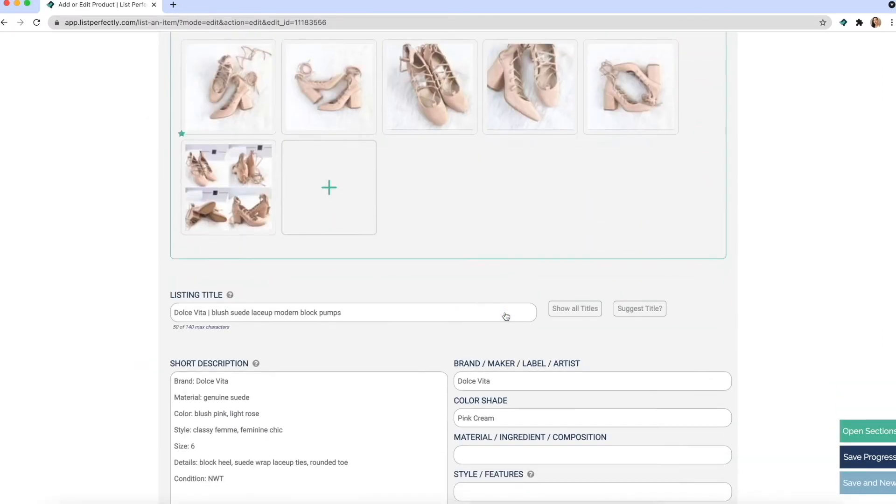
{"action": "scroll", "coordinate": [506, 316], "scroll_direction": "down", "scroll_amount": 3}
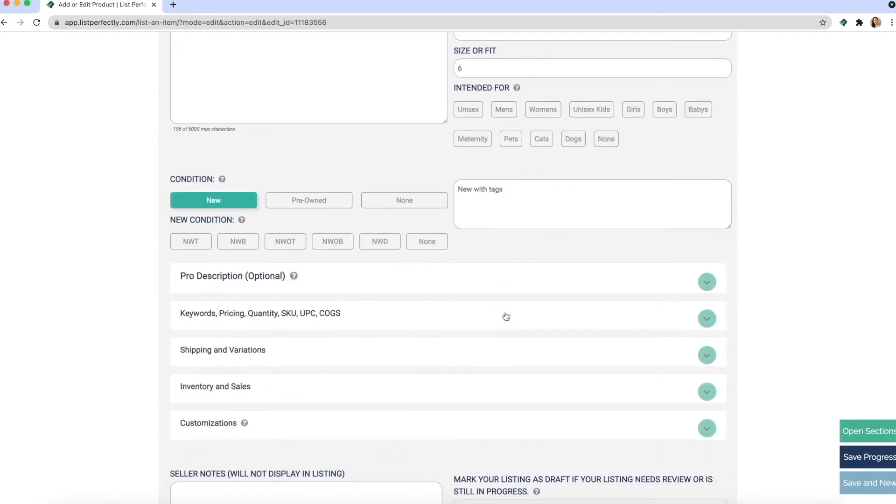
Step: Check the quantity in the listing's keywords and pricing section, and update the listing
{"action": "left_click", "coordinate": [706, 317]}
{"action": "scroll", "coordinate": [677, 336], "scroll_direction": "down", "scroll_amount": 3}
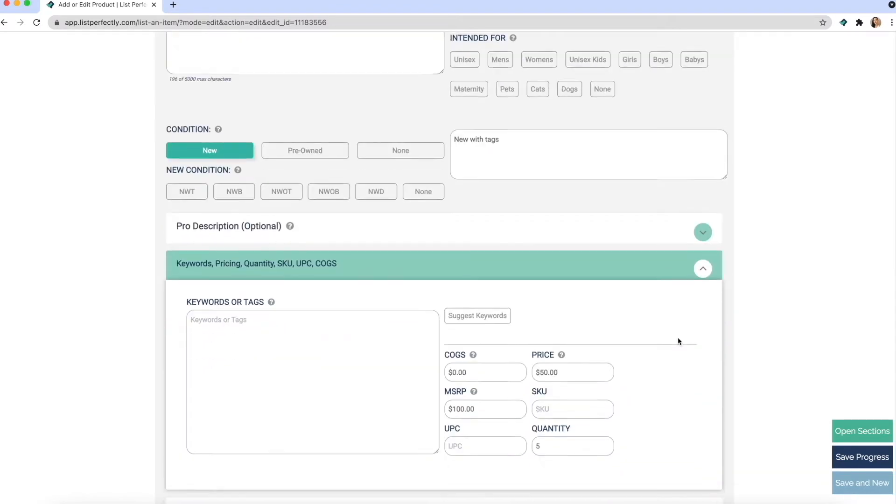
{"action": "double_click", "coordinate": [558, 343]}
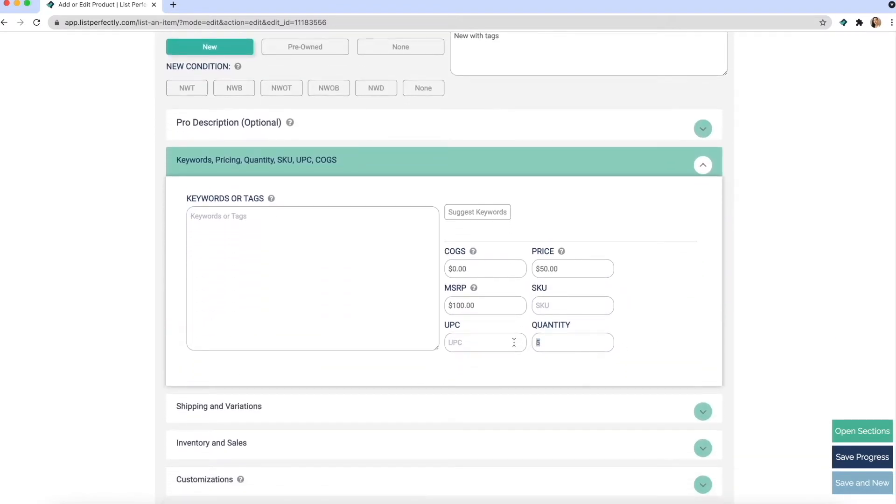
{"action": "left_click", "coordinate": [642, 345]}
{"action": "scroll", "coordinate": [634, 361], "scroll_direction": "down", "scroll_amount": 5}
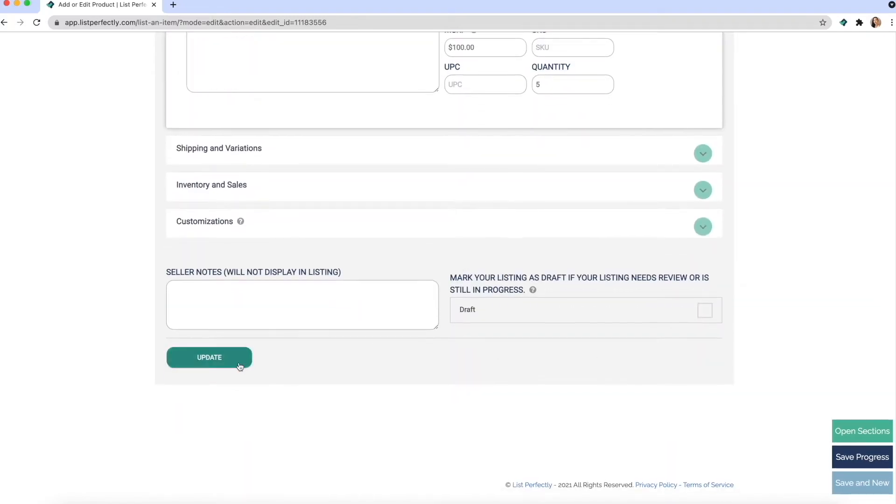
{"action": "left_click", "coordinate": [239, 366]}
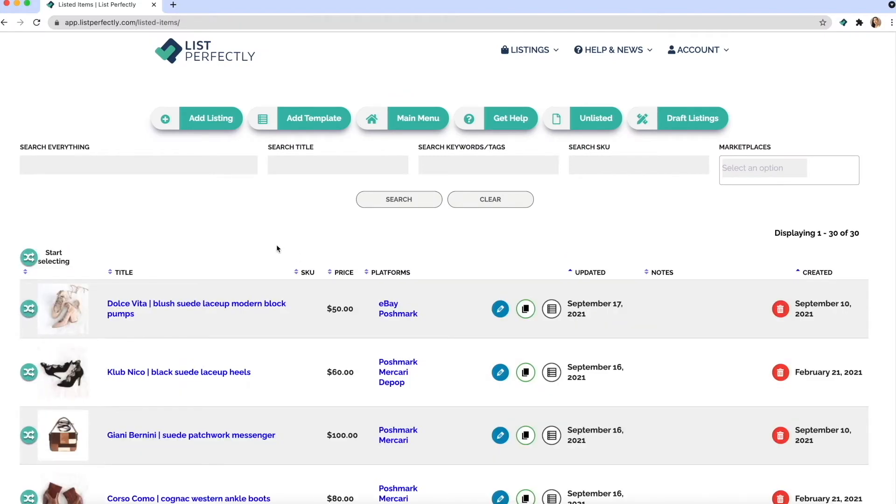
Step: Return to My Listings and open the Dolce Vita pumps' Poshmark listing for editing
{"action": "scroll", "coordinate": [277, 249], "scroll_direction": "down", "scroll_amount": 2}
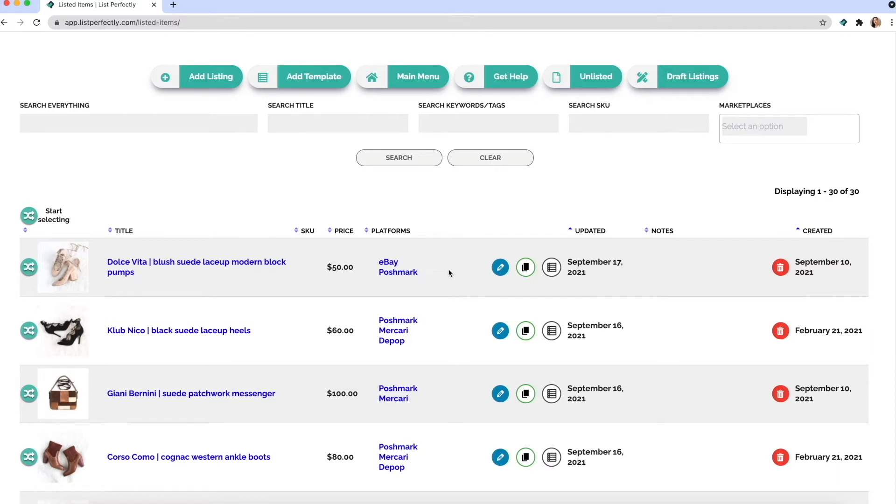
{"action": "scroll", "coordinate": [449, 273], "scroll_direction": "up", "scroll_amount": 2}
{"action": "mouse_move", "coordinate": [531, 52]}
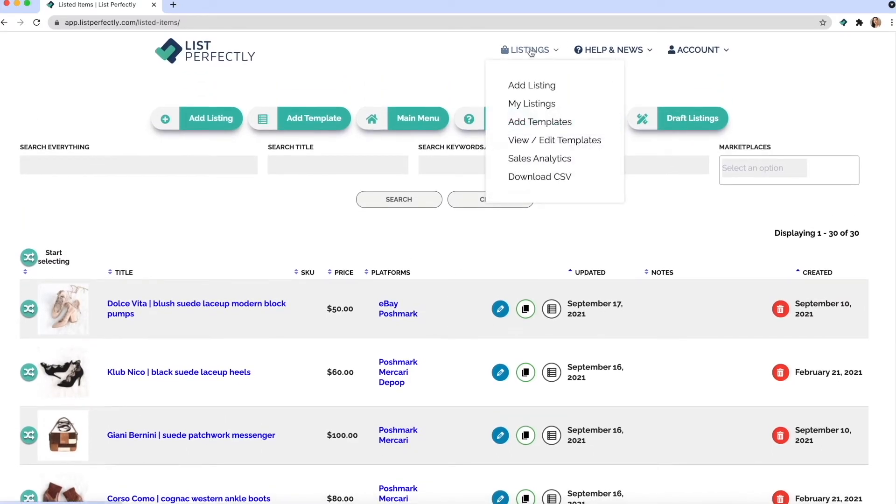
{"action": "left_click", "coordinate": [532, 104]}
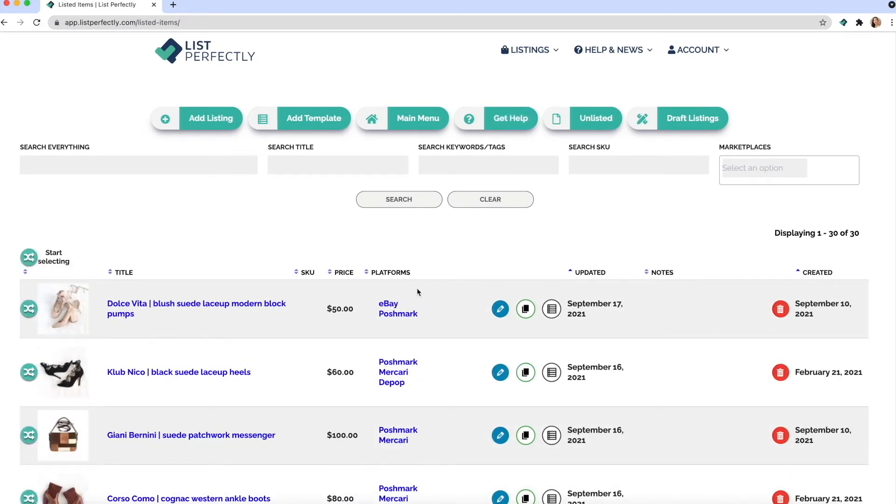
{"action": "left_click", "coordinate": [412, 317]}
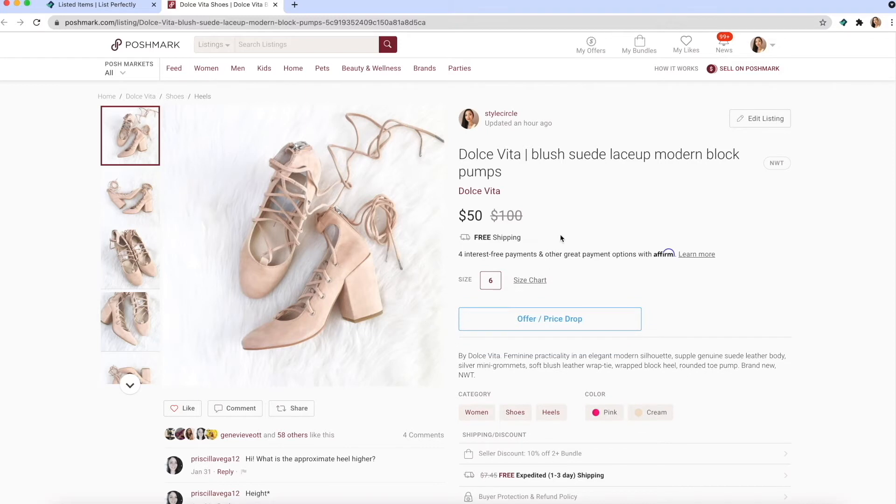
{"action": "scroll", "coordinate": [560, 233], "scroll_direction": "down", "scroll_amount": 1}
{"action": "left_click", "coordinate": [776, 92]}
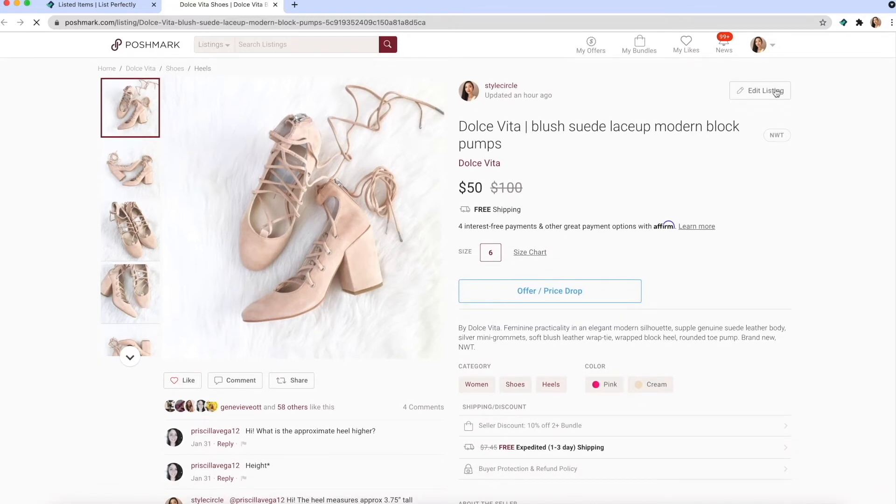
Step: Set the available quantity of size 6 to 4 in the Poshmark listing and submit the update
{"action": "scroll", "coordinate": [790, 222], "scroll_direction": "down", "scroll_amount": 10}
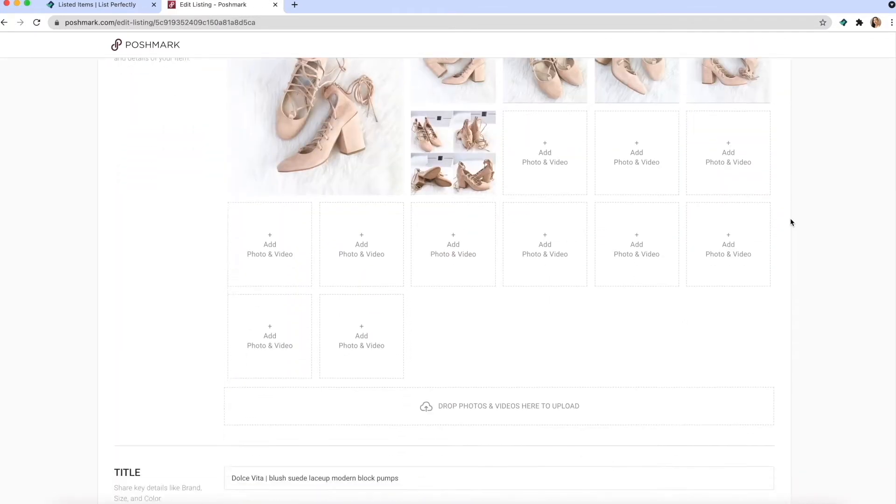
{"action": "scroll", "coordinate": [792, 222], "scroll_direction": "down", "scroll_amount": 5}
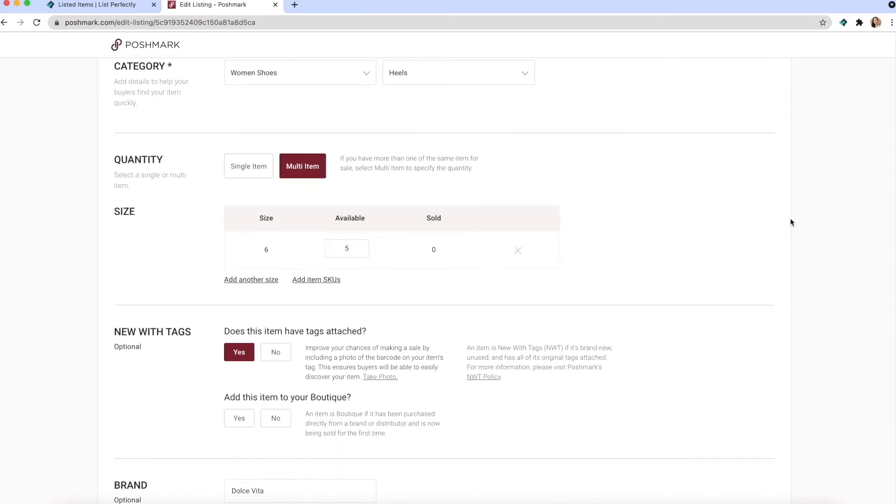
{"action": "left_click", "coordinate": [355, 216]}
{"action": "key", "text": "BackSpace"}
{"action": "type", "text": "4"}
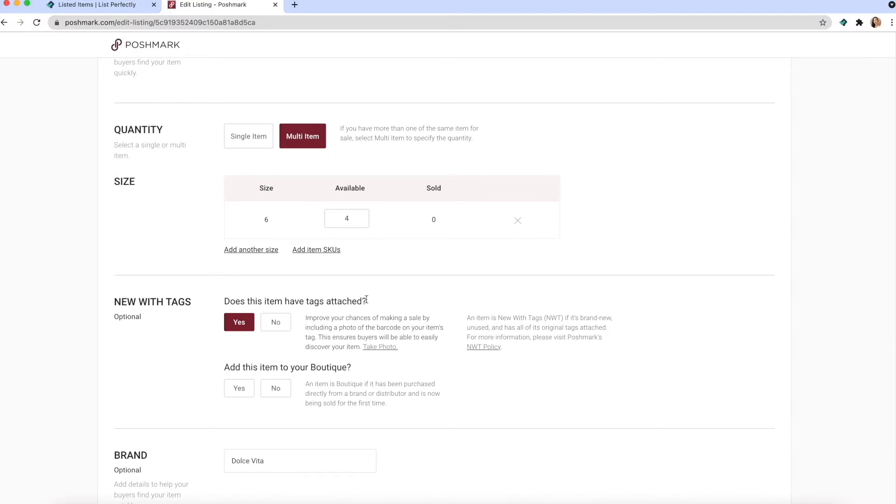
{"action": "scroll", "coordinate": [367, 301], "scroll_direction": "down", "scroll_amount": 15}
{"action": "scroll", "coordinate": [366, 303], "scroll_direction": "down", "scroll_amount": 2}
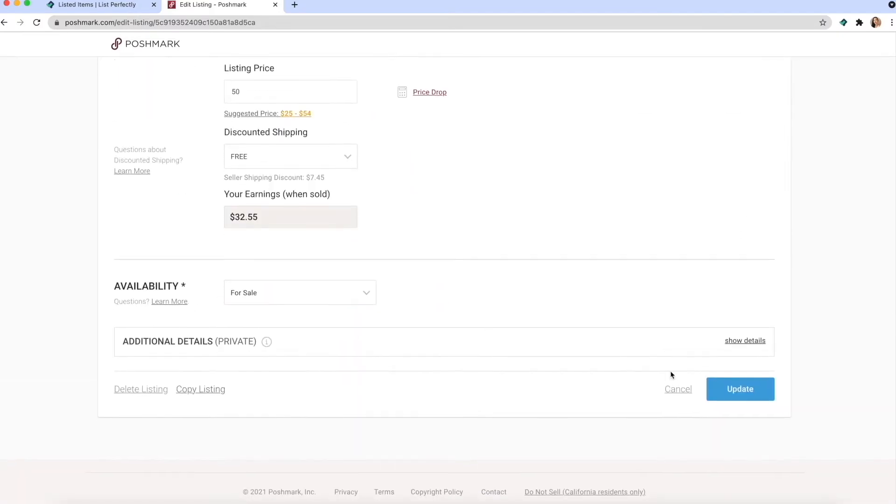
{"action": "left_click", "coordinate": [714, 395]}
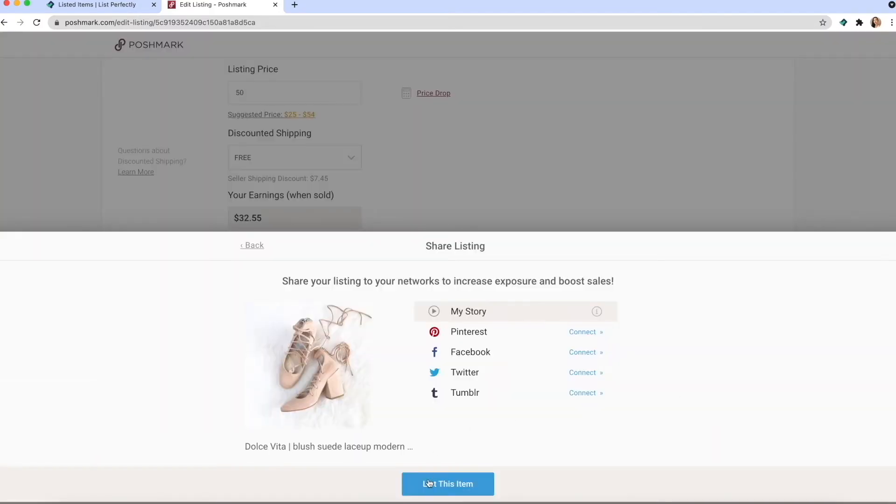
Step: Switch back to List Perfectly and open the Dolce Vita pumps listing for editing
{"action": "left_click", "coordinate": [80, 5]}
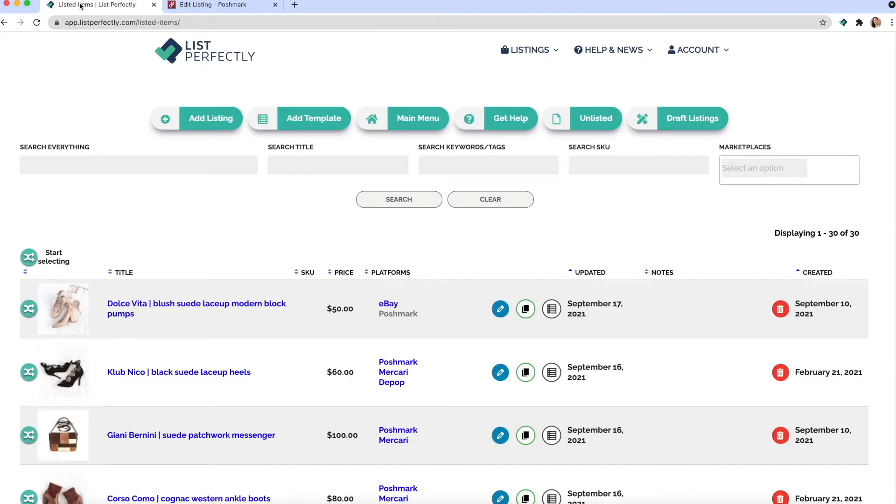
{"action": "left_click", "coordinate": [501, 309]}
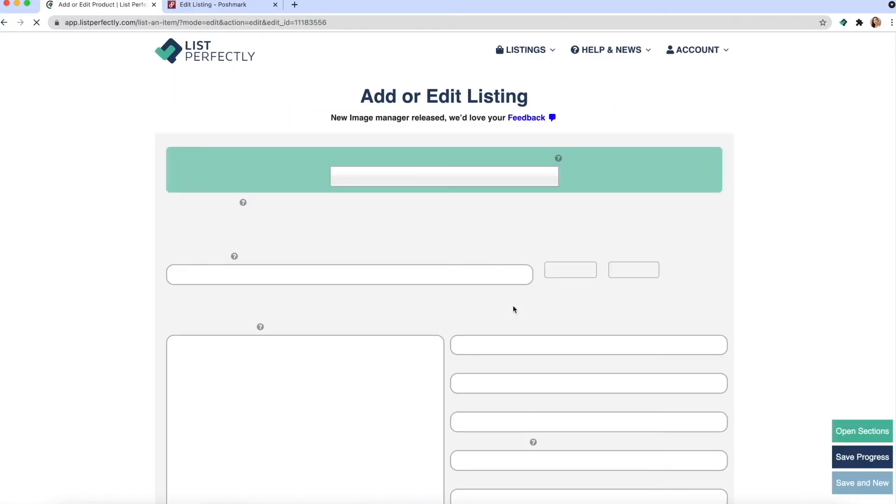
{"action": "scroll", "coordinate": [513, 308], "scroll_direction": "down", "scroll_amount": 9}
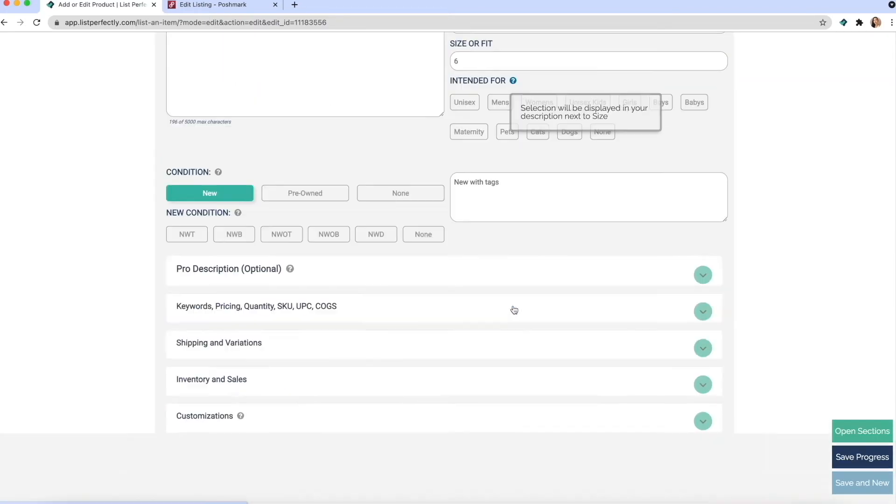
Step: Set the Dolce Vita pumps' quantity to 4 and update the List Perfectly listing
{"action": "left_click", "coordinate": [702, 242]}
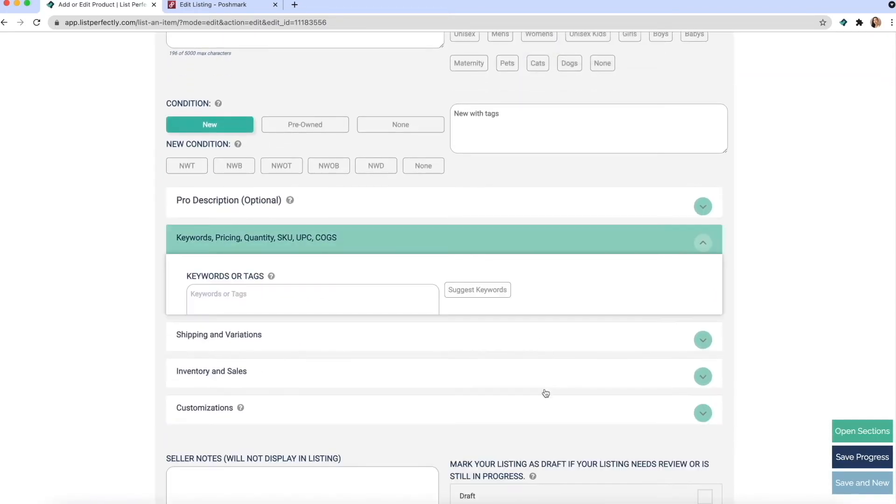
{"action": "scroll", "coordinate": [542, 390], "scroll_direction": "down", "scroll_amount": 2}
{"action": "left_click", "coordinate": [552, 330]}
{"action": "key", "text": "BackSpace"}
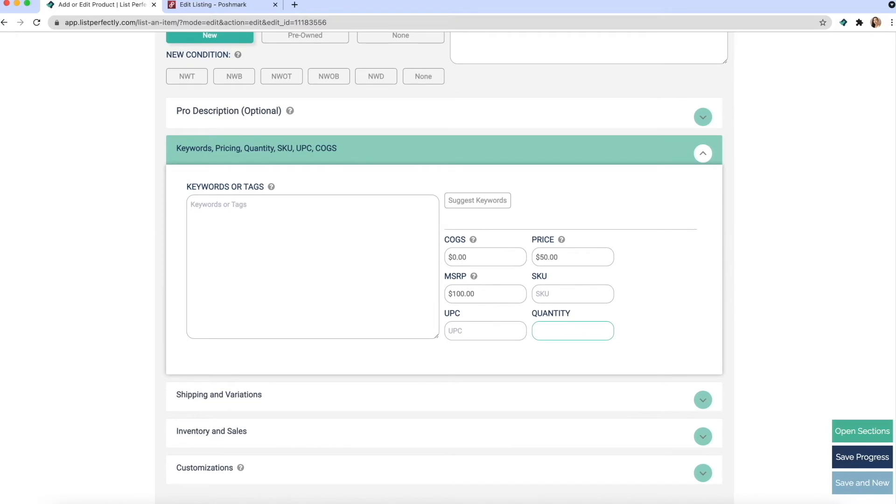
{"action": "scroll", "coordinate": [551, 404], "scroll_direction": "down", "scroll_amount": 5}
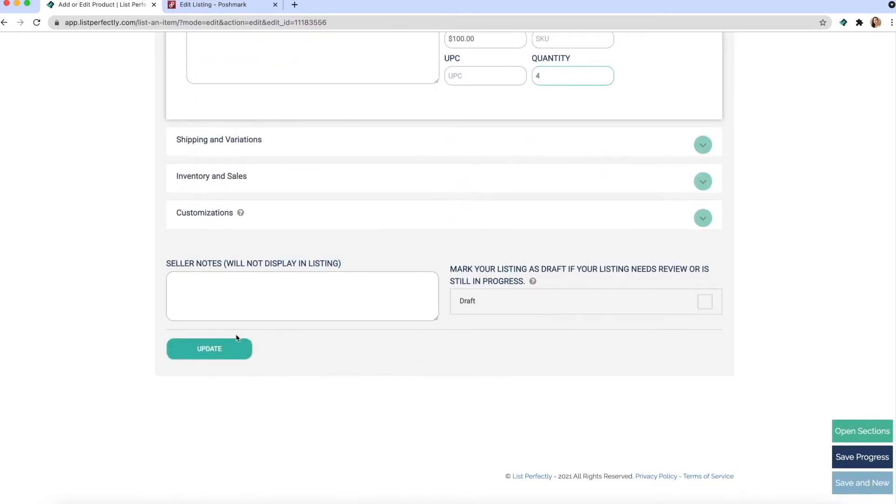
{"action": "left_click", "coordinate": [232, 351]}
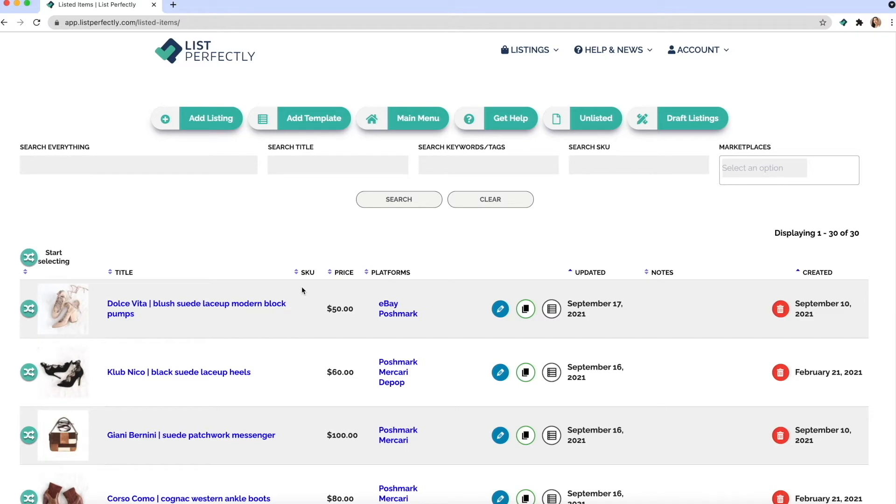
Step: Duplicate the Dolce Vita pumps listing and look through the copied images, title and description details
{"action": "left_click", "coordinate": [526, 311]}
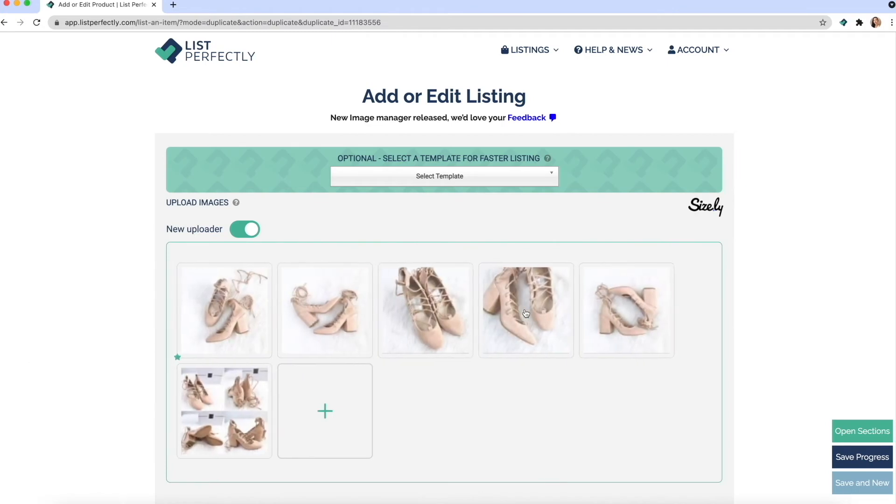
{"action": "scroll", "coordinate": [526, 313], "scroll_direction": "down", "scroll_amount": 5}
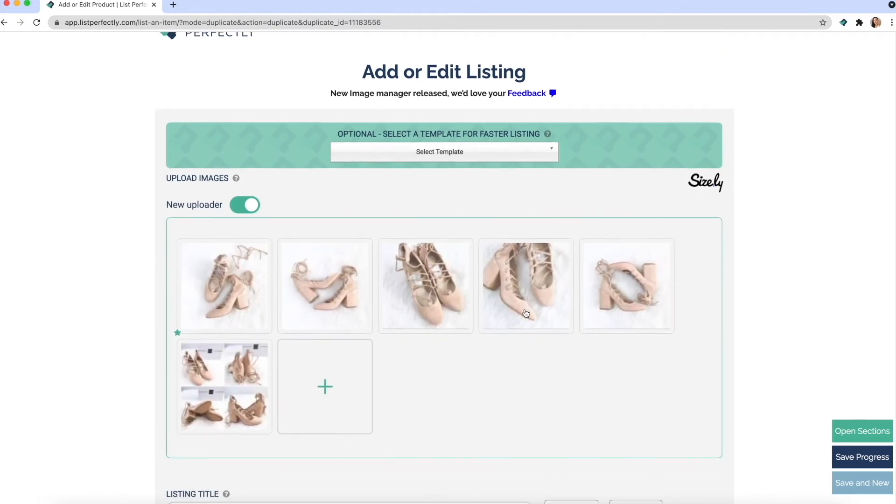
{"action": "scroll", "coordinate": [526, 313], "scroll_direction": "down", "scroll_amount": 10}
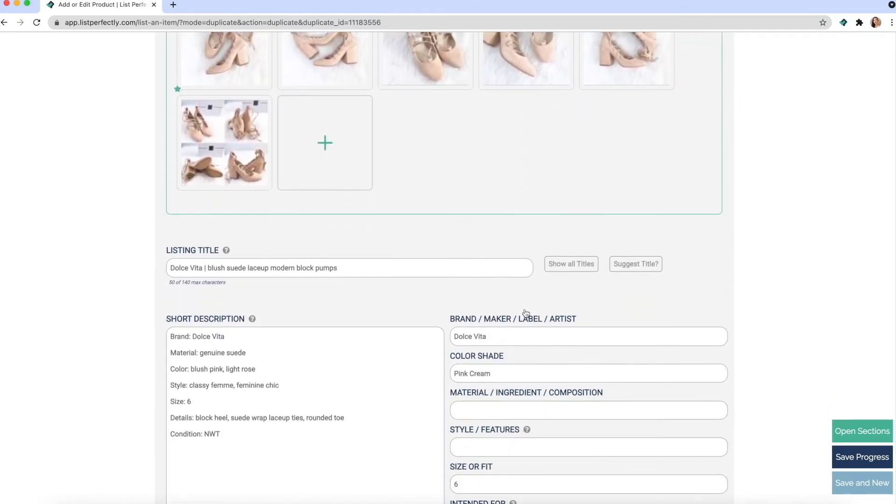
{"action": "scroll", "coordinate": [524, 313], "scroll_direction": "down", "scroll_amount": 5}
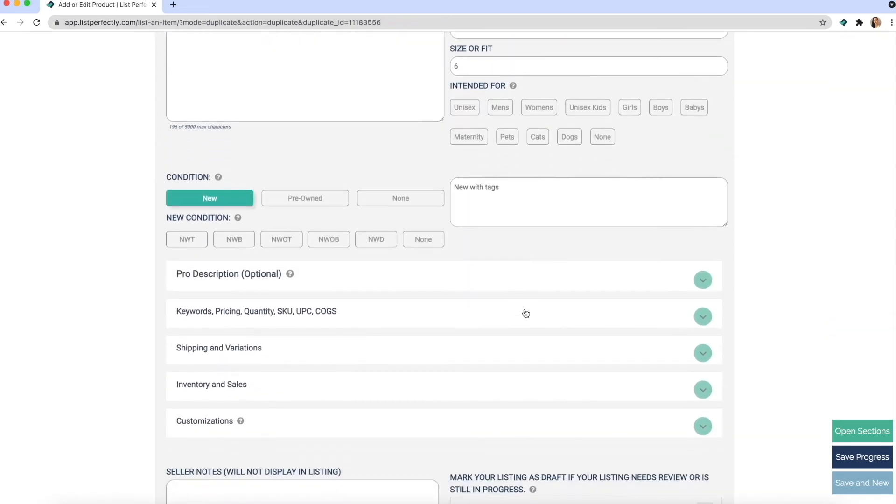
Step: Set the quantity of the duplicated listing to 1
{"action": "left_click", "coordinate": [699, 318]}
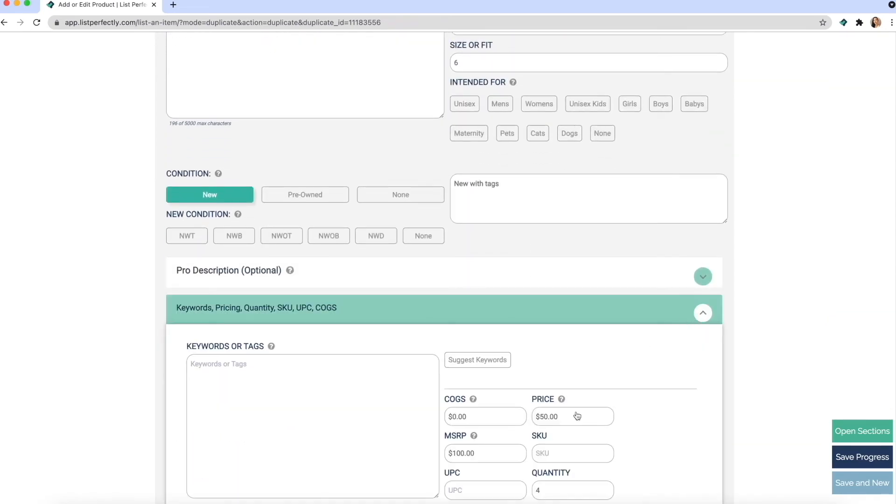
{"action": "scroll", "coordinate": [577, 417], "scroll_direction": "down", "scroll_amount": 3}
{"action": "key", "text": "BackSpace"}
{"action": "type", "text": "1"}
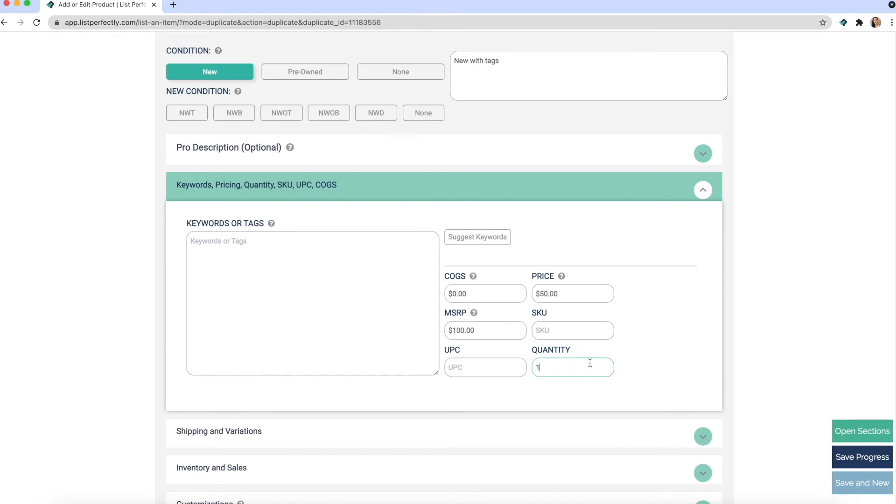
Step: Remove the Poshmark item number and the Poshmark selection from the duplicate's inventory and sales details, and save the progress
{"action": "scroll", "coordinate": [651, 366], "scroll_direction": "down", "scroll_amount": 4}
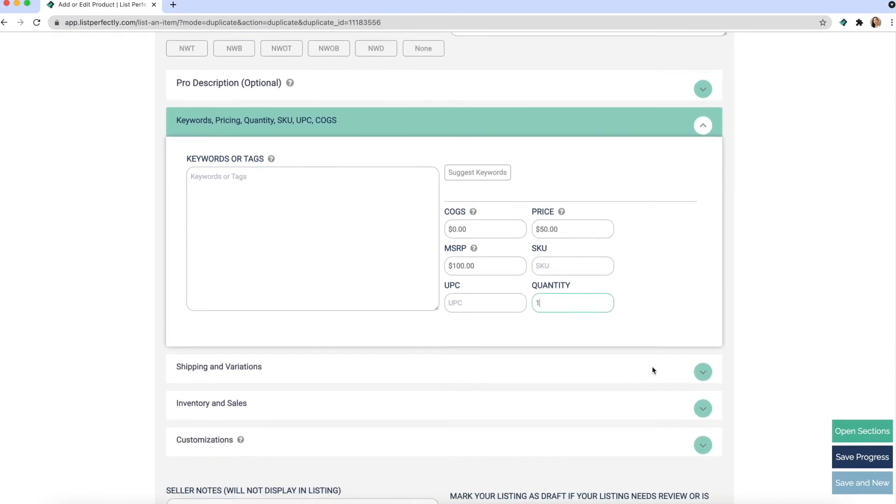
{"action": "left_click", "coordinate": [702, 314]}
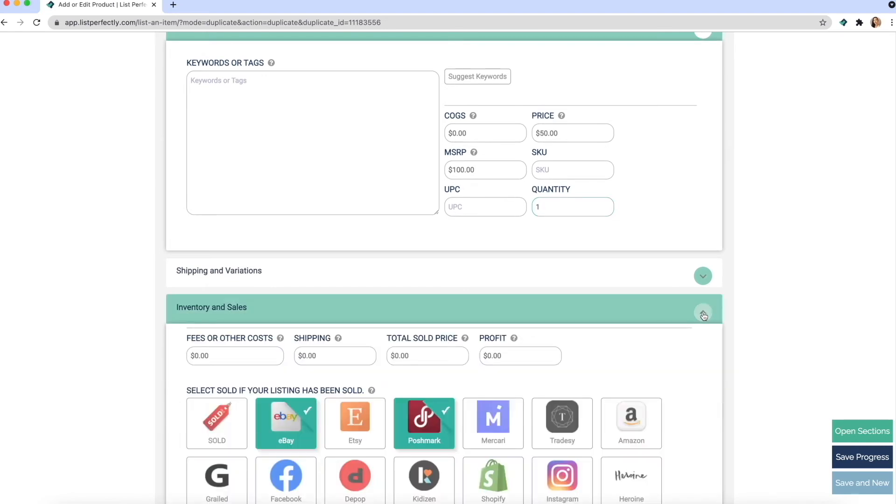
{"action": "scroll", "coordinate": [639, 360], "scroll_direction": "down", "scroll_amount": 1}
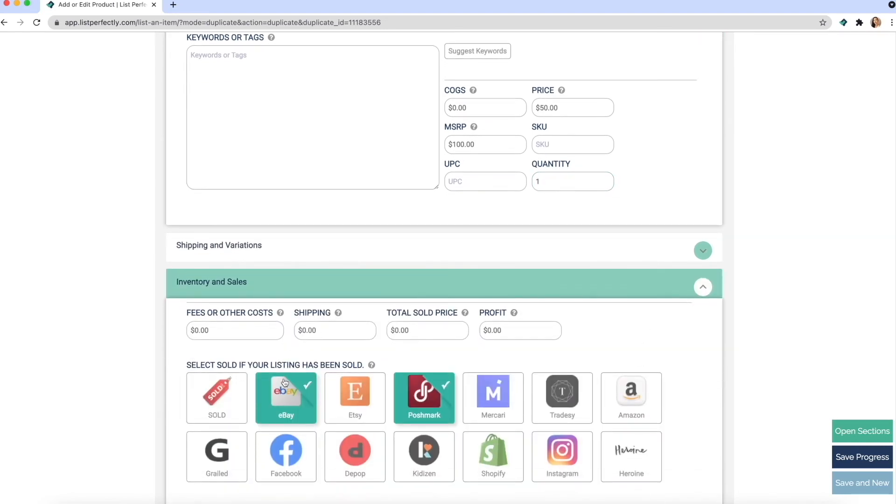
{"action": "scroll", "coordinate": [285, 381], "scroll_direction": "down", "scroll_amount": 2}
{"action": "scroll", "coordinate": [285, 381], "scroll_direction": "down", "scroll_amount": 3}
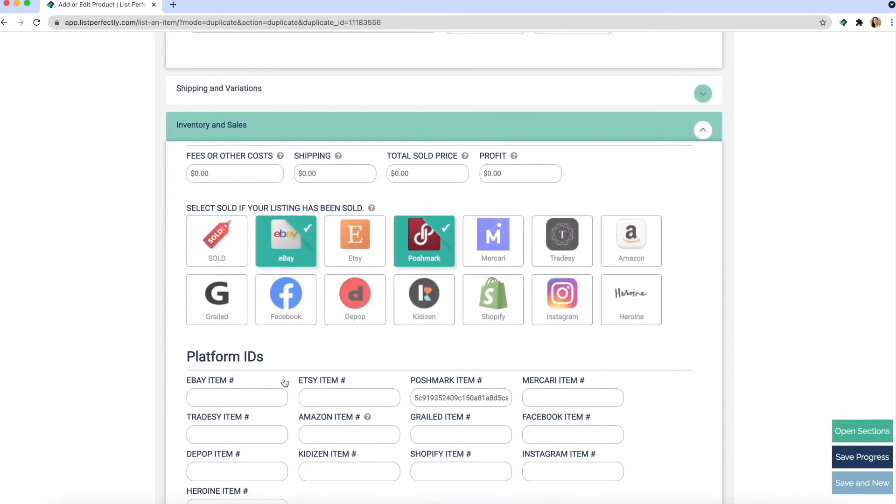
{"action": "left_click", "coordinate": [483, 363]}
{"action": "key", "text": "super+a"}
{"action": "key", "text": "BackSpace"}
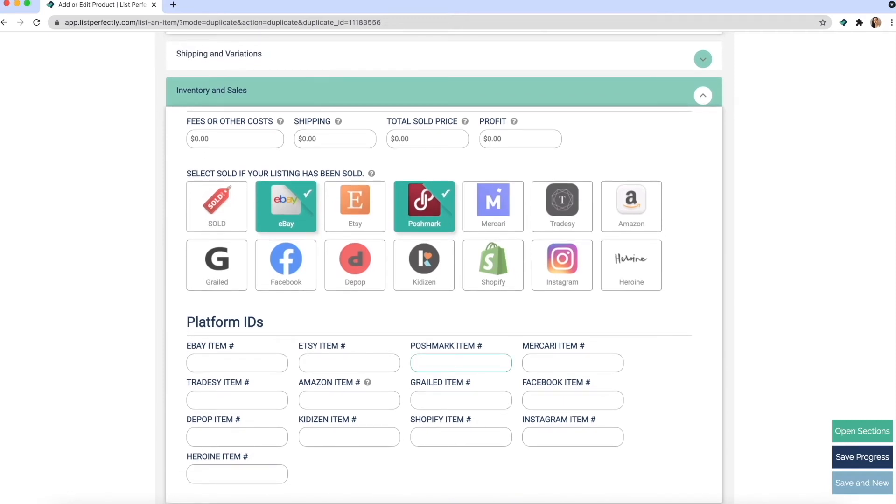
{"action": "left_click", "coordinate": [434, 223]}
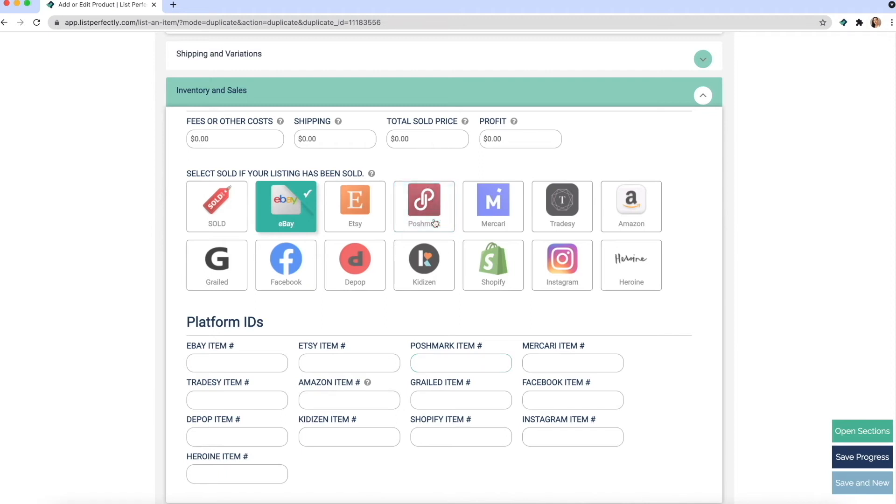
{"action": "left_click", "coordinate": [853, 457]}
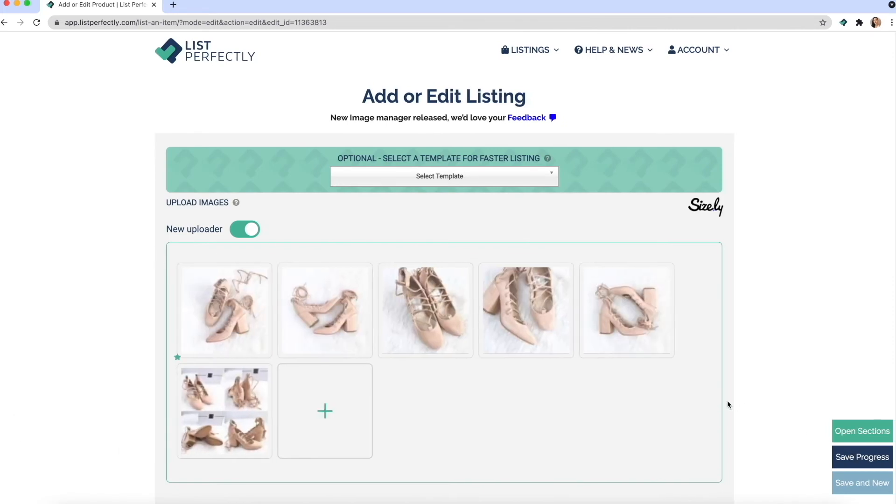
Step: Mark the duplicated listing as sold in its inventory and sales details, keeping eBay as the platform and accepting the removal of platform listings
{"action": "scroll", "coordinate": [726, 400], "scroll_direction": "down", "scroll_amount": 10}
{"action": "scroll", "coordinate": [727, 403], "scroll_direction": "down", "scroll_amount": 7}
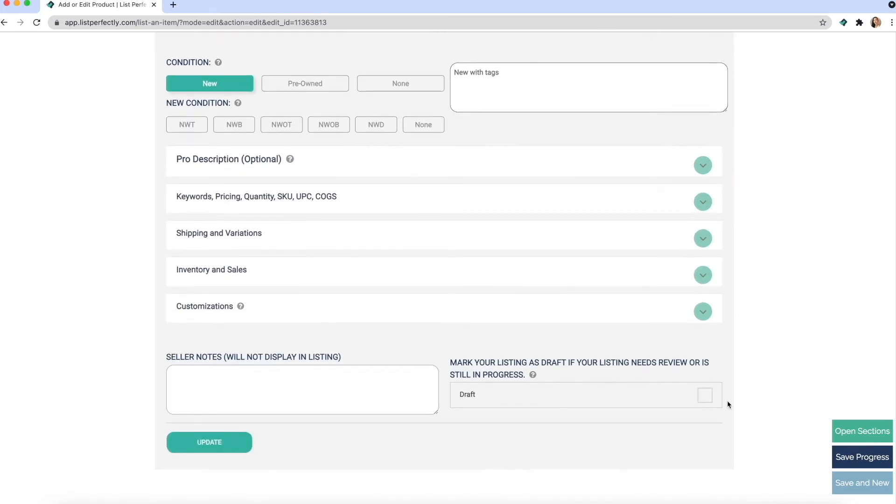
{"action": "left_click", "coordinate": [699, 265]}
{"action": "scroll", "coordinate": [696, 388], "scroll_direction": "down", "scroll_amount": 4}
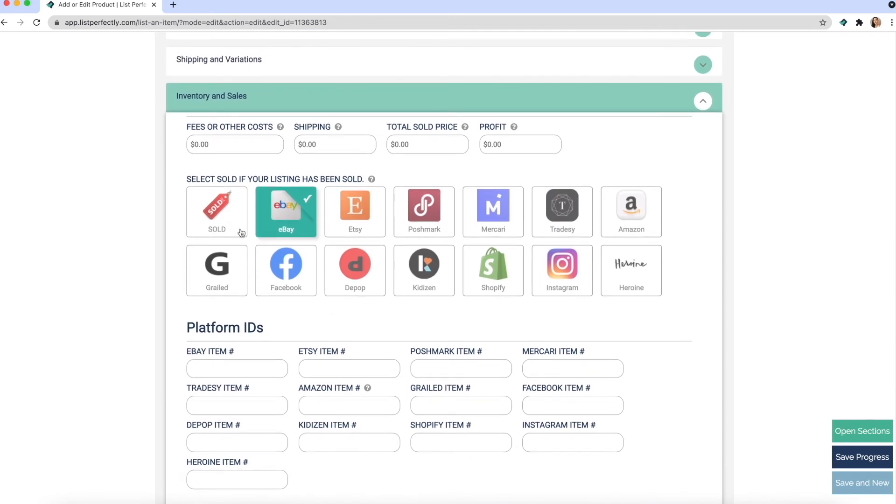
{"action": "left_click", "coordinate": [211, 222]}
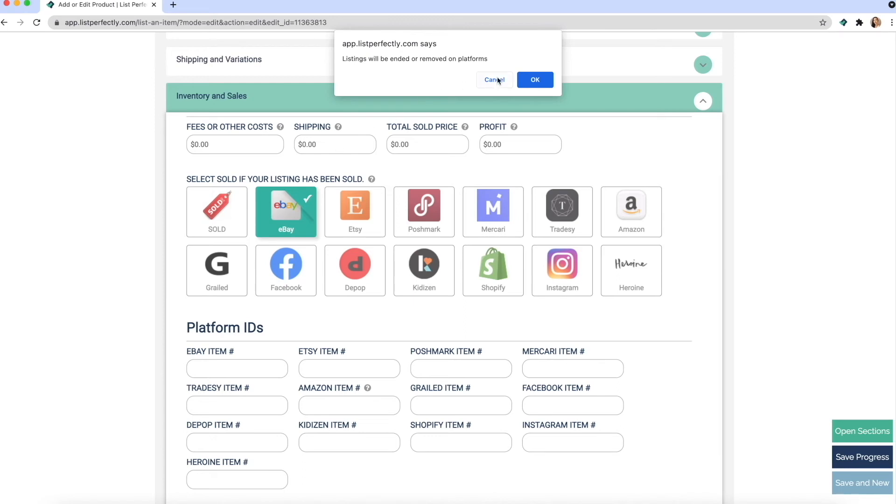
{"action": "left_click", "coordinate": [535, 80]}
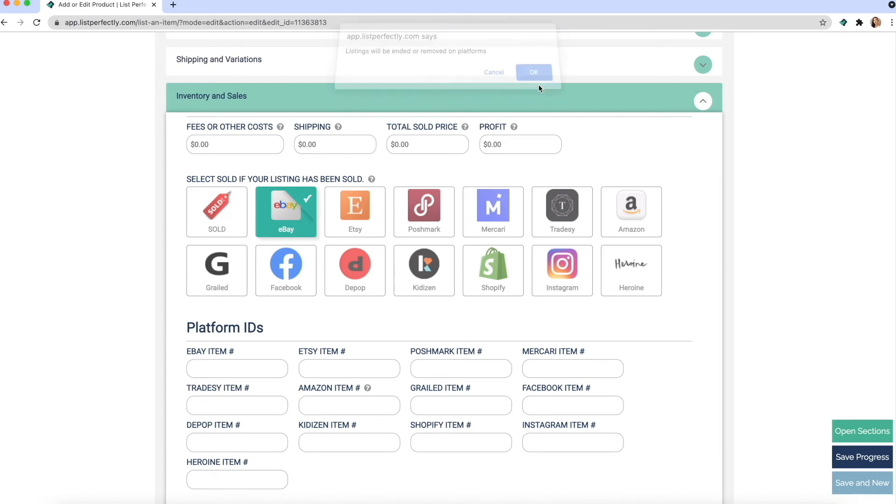
{"action": "left_click", "coordinate": [288, 227]}
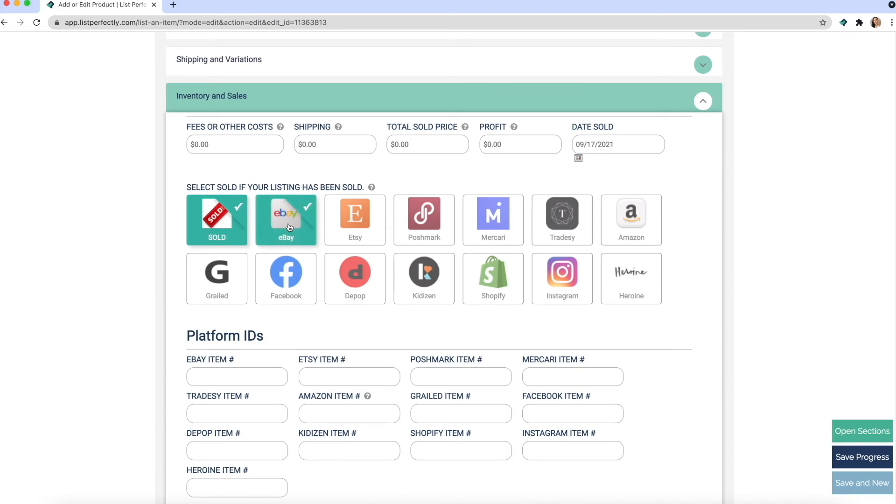
Step: Record a total sold price of $30, shipping of $5 and fees of $6 for the sold unit, and update the listing
{"action": "scroll", "coordinate": [668, 373], "scroll_direction": "up", "scroll_amount": 2}
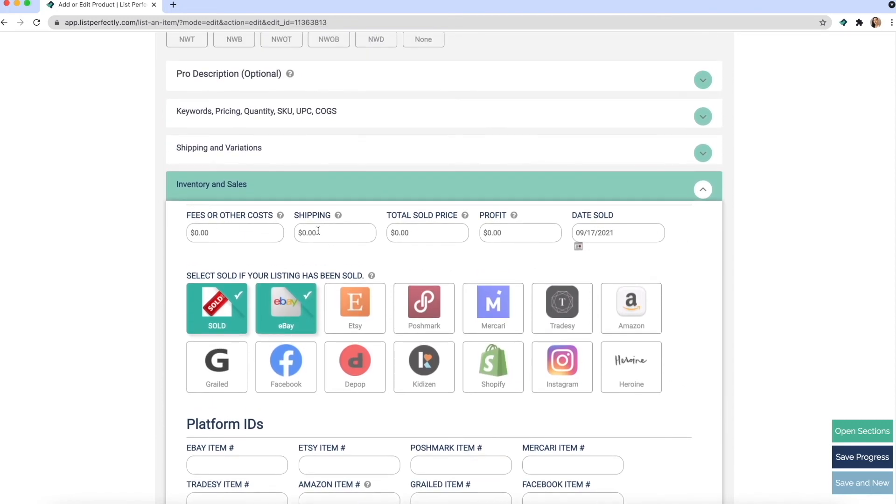
{"action": "type", "text": "30"}
{"action": "left_click", "coordinate": [304, 232]}
{"action": "key", "text": "BackSpace"}
{"action": "type", "text": "5"}
{"action": "left_click", "coordinate": [196, 232]}
{"action": "key", "text": "BackSpace"}
{"action": "type", "text": "6"}
{"action": "scroll", "coordinate": [539, 281], "scroll_direction": "down", "scroll_amount": 5}
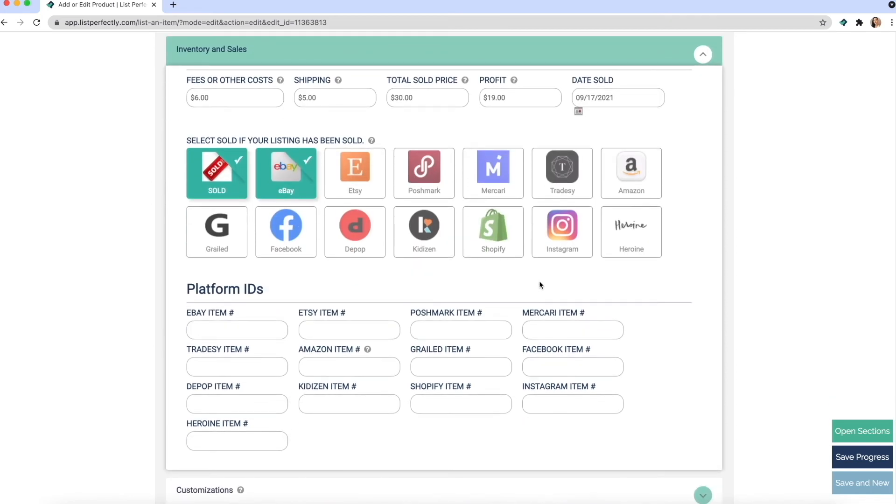
{"action": "scroll", "coordinate": [539, 284], "scroll_direction": "down", "scroll_amount": 4}
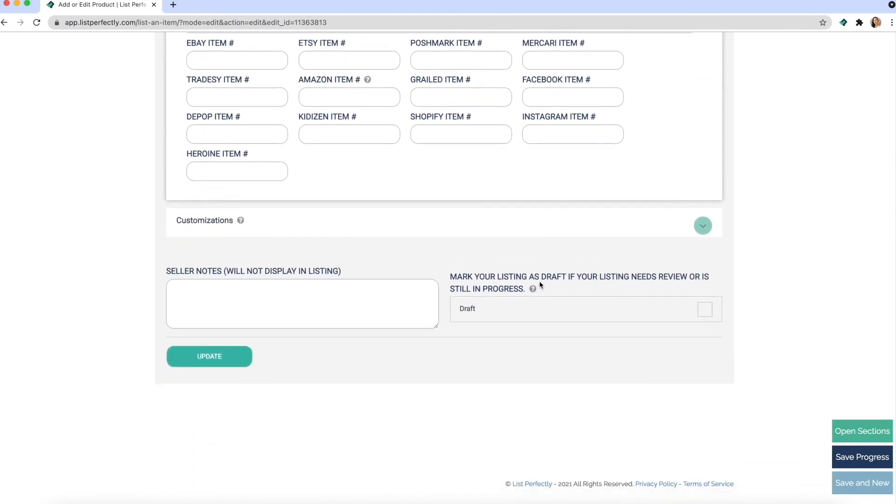
{"action": "left_click", "coordinate": [234, 354]}
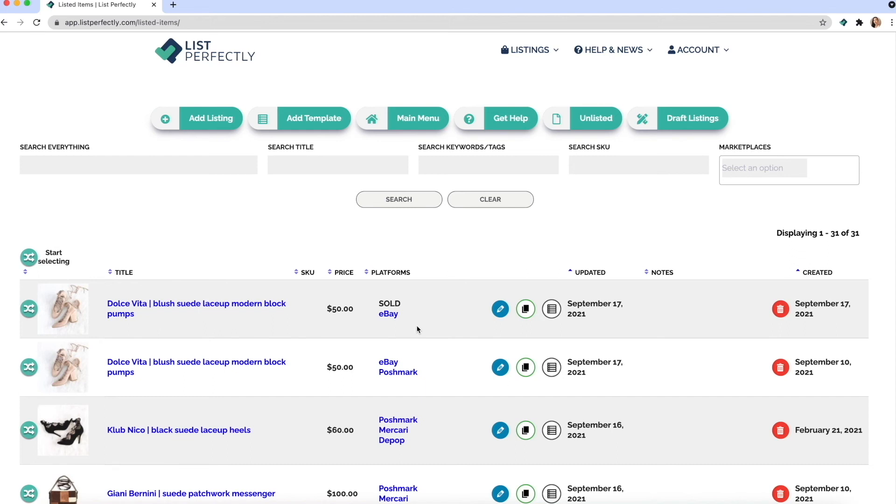
Step: Open Sales Analytics and examine the sold Dolce Vita pumps' entry and the overall sales and profit figures
{"action": "mouse_move", "coordinate": [540, 50]}
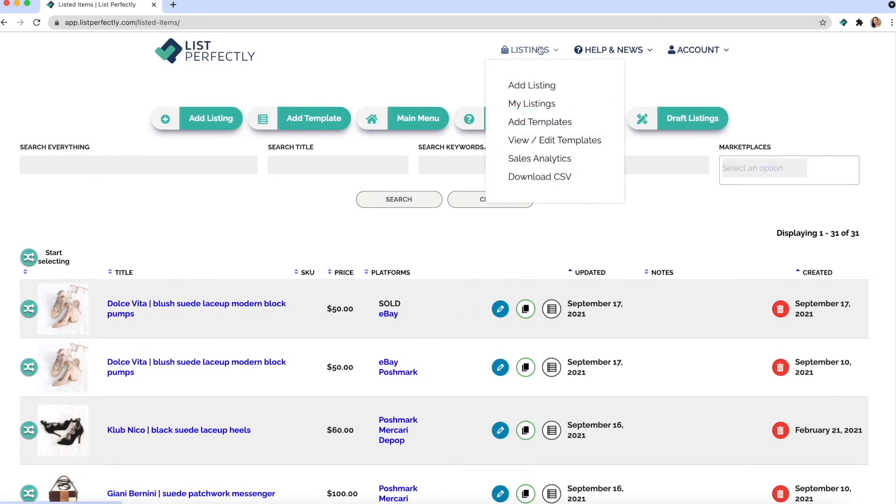
{"action": "left_click", "coordinate": [553, 160]}
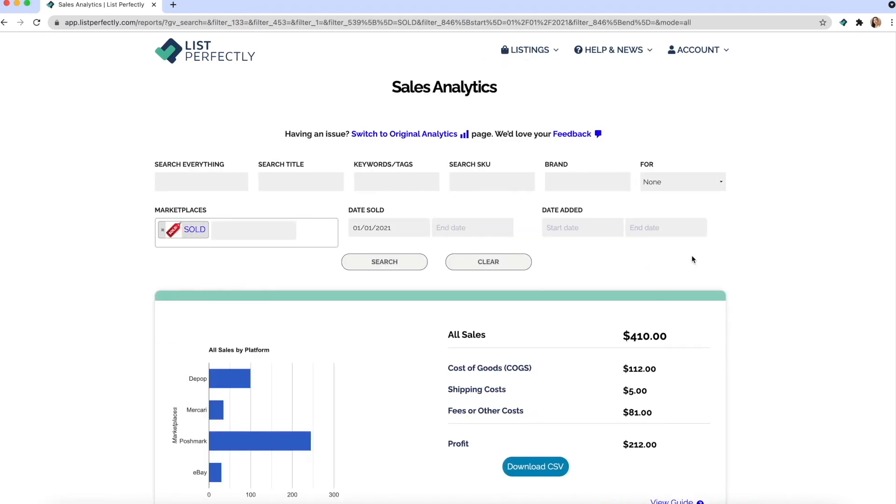
{"action": "scroll", "coordinate": [690, 252], "scroll_direction": "down", "scroll_amount": 6}
{"action": "scroll", "coordinate": [691, 255], "scroll_direction": "down", "scroll_amount": 3}
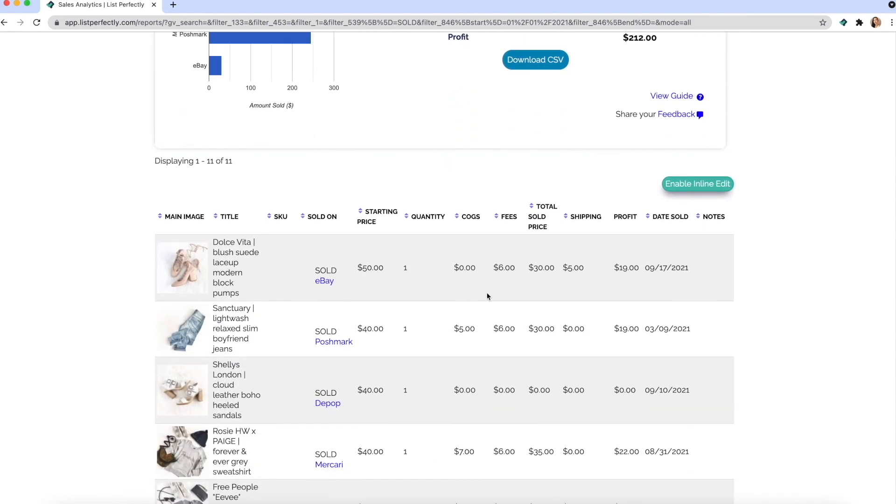
{"action": "scroll", "coordinate": [670, 285], "scroll_direction": "up", "scroll_amount": 9}
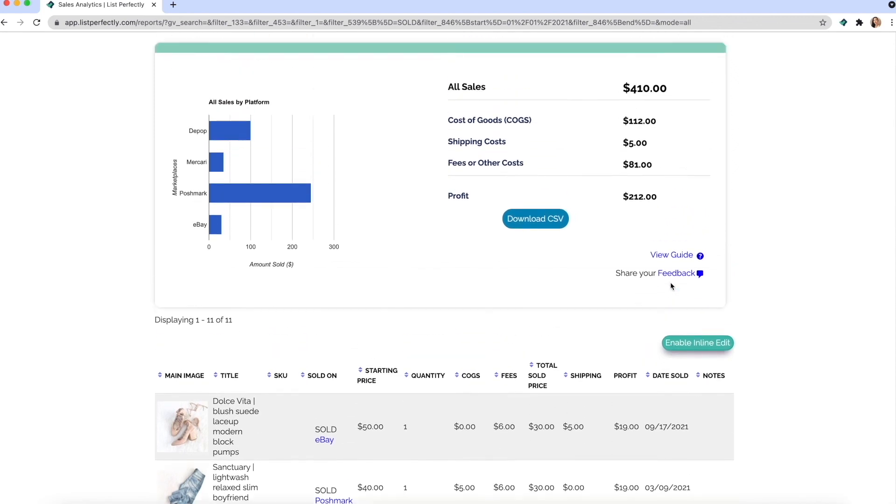
{"action": "mouse_move", "coordinate": [530, 50]}
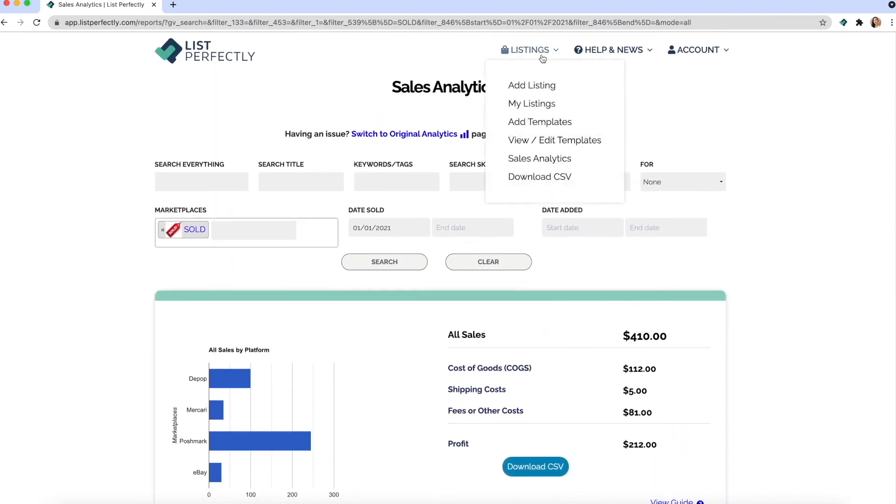